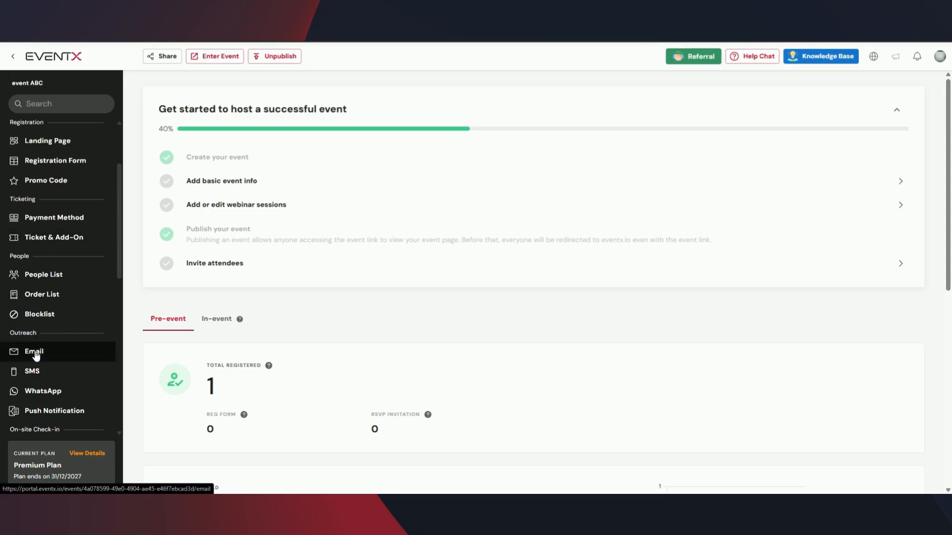
Create a new manual email campaign named "email B" in the event's email outreach section.
left_click(36, 354)
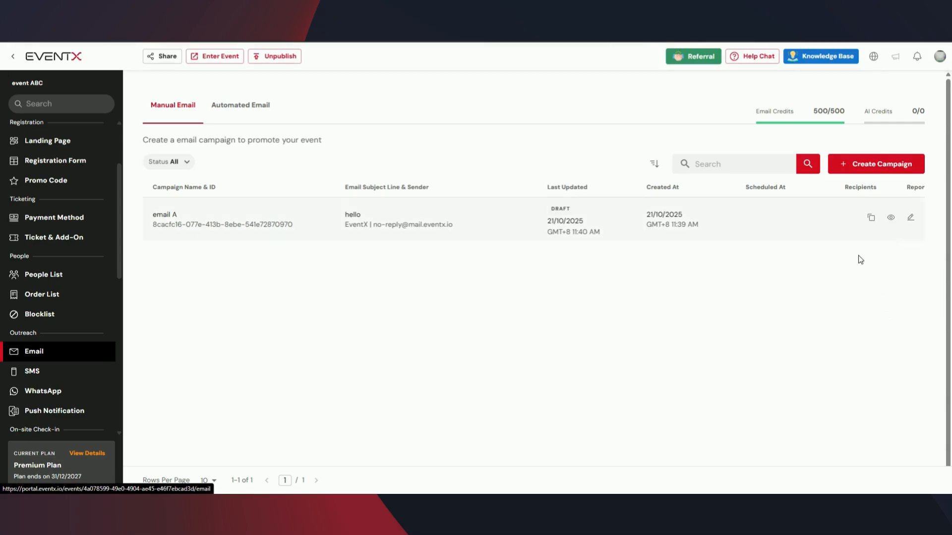
left_click(881, 169)
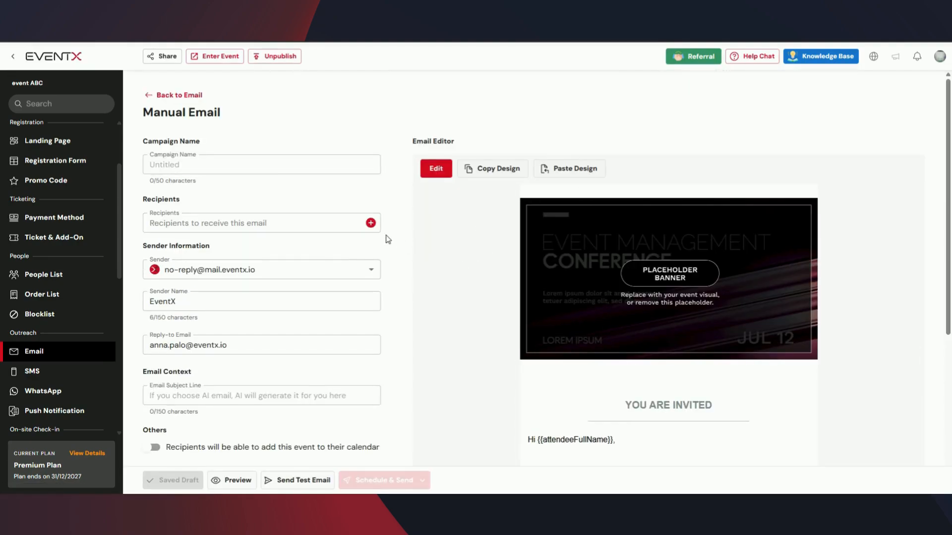
left_click(219, 164)
left_click(220, 165)
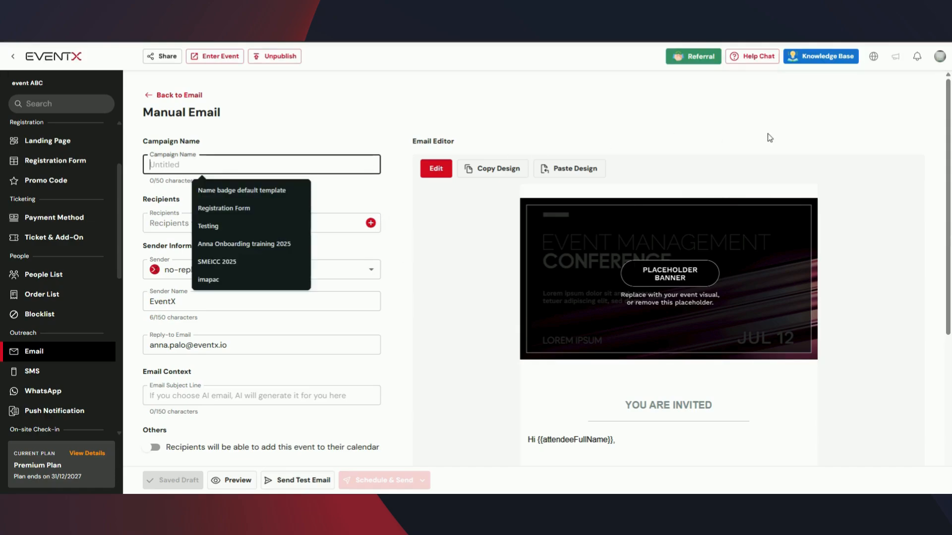
type("email B")
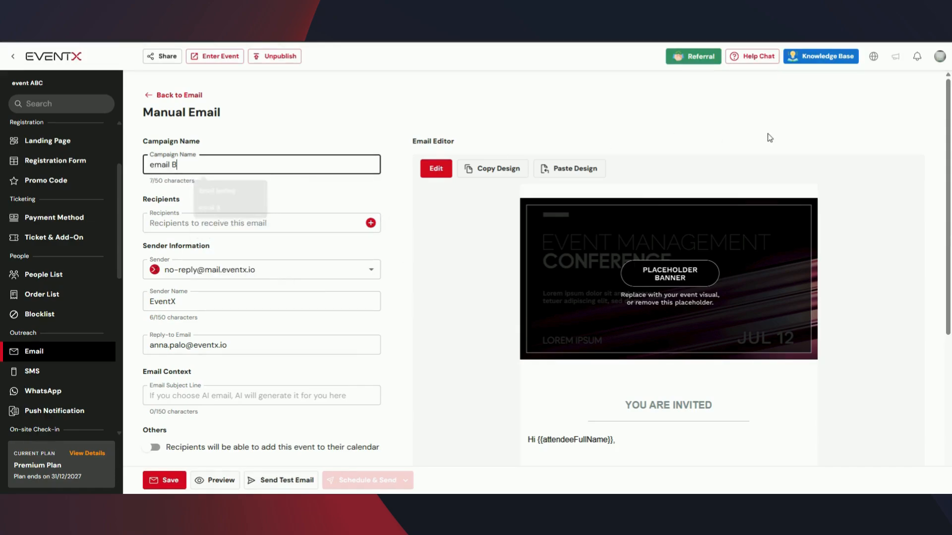
left_click(402, 222)
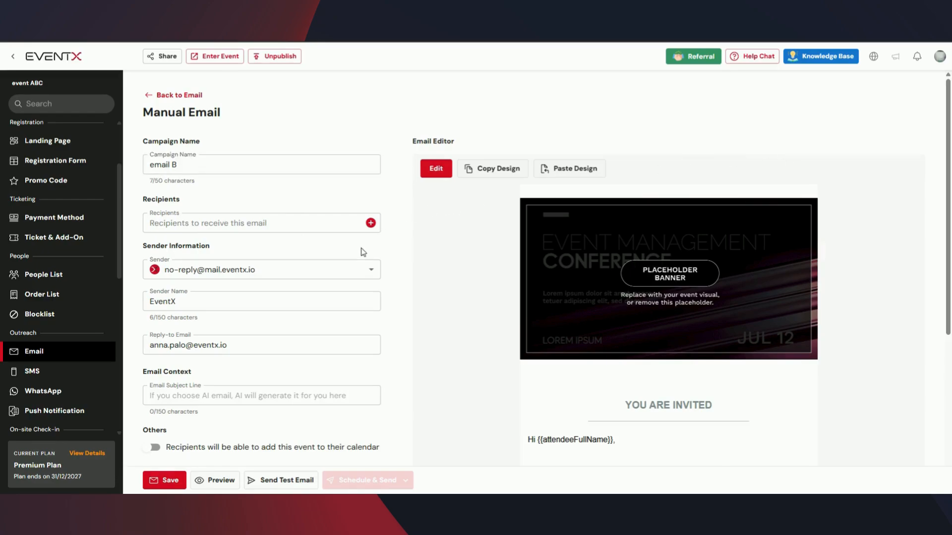
Choose the campaign's recipients manually, selecting the only listed attendee and confirming the selection.
left_click(370, 223)
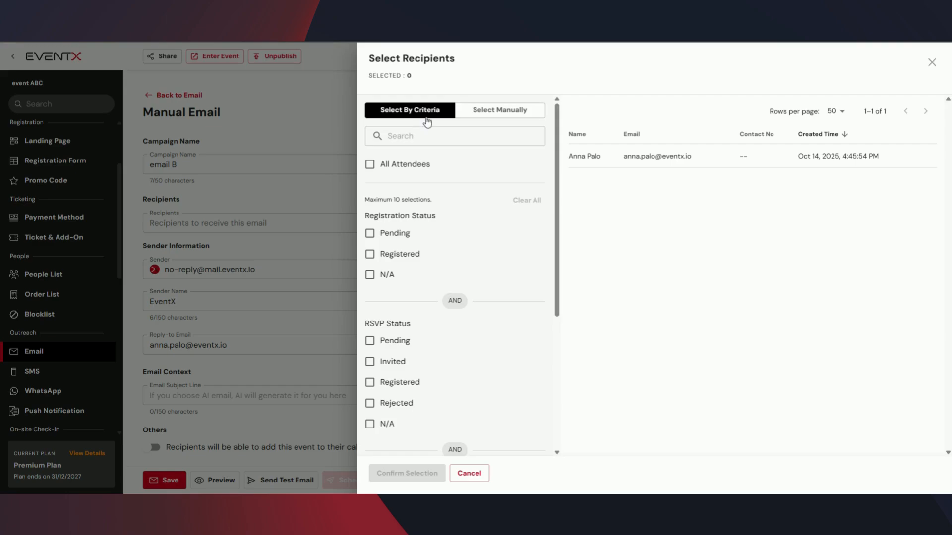
left_click(512, 117)
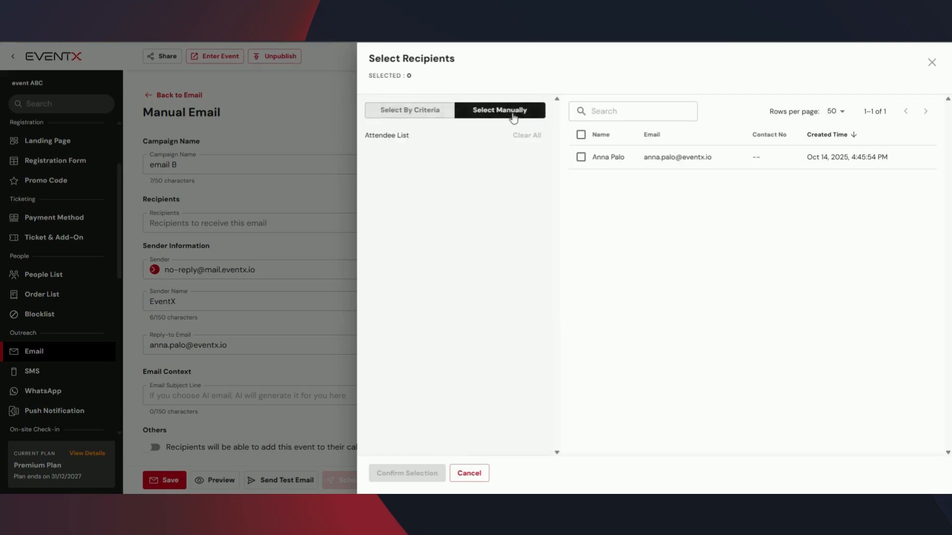
left_click(580, 158)
left_click(407, 473)
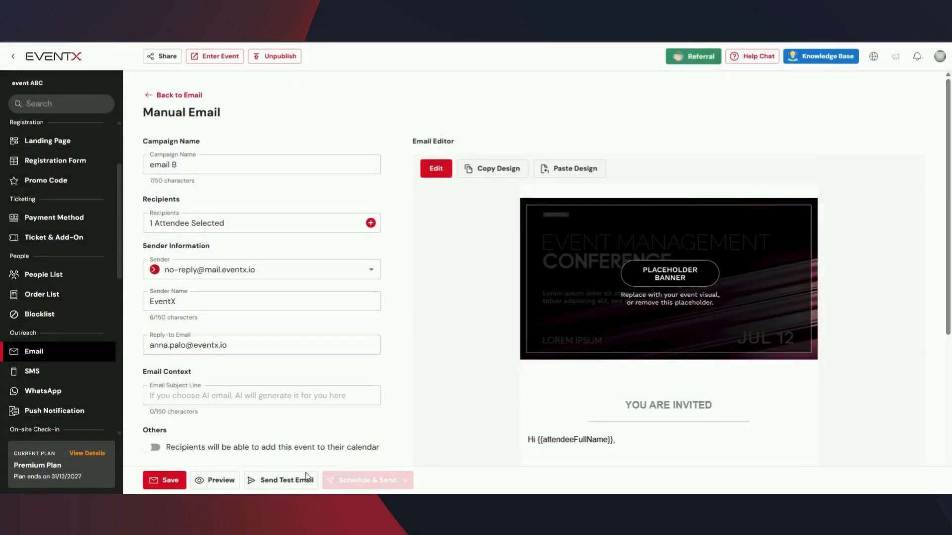
left_click(187, 301)
left_click_drag(185, 302, 138, 307)
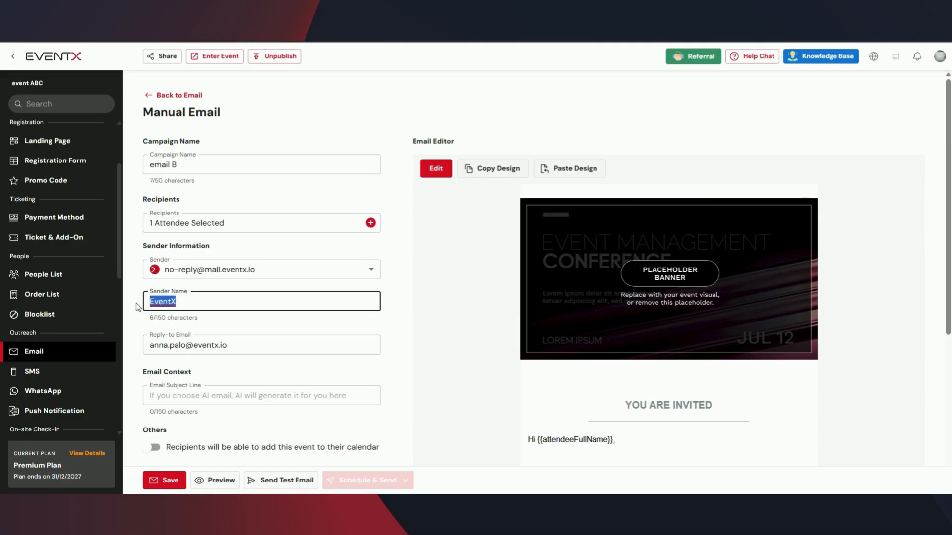
left_click_drag(243, 348, 130, 347)
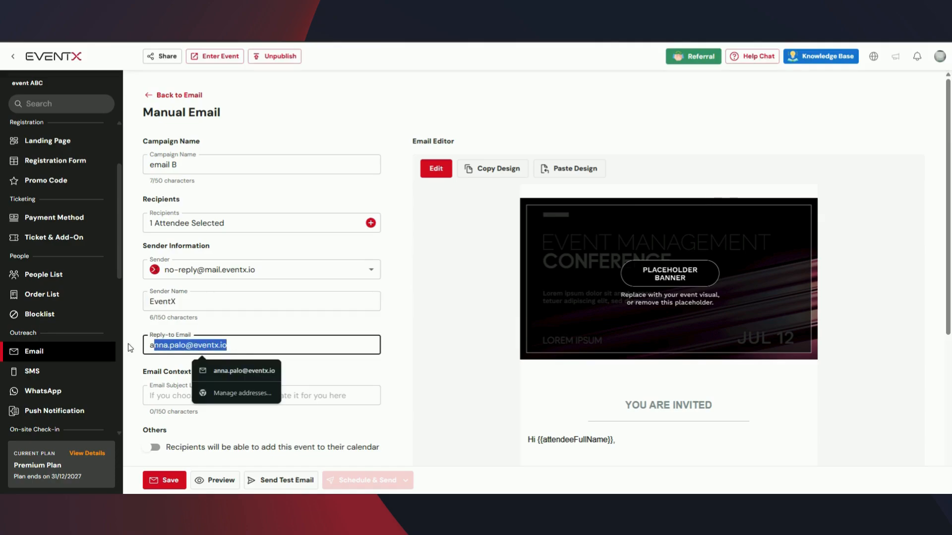
Set the campaign's email subject line to "Hello".
left_click(308, 385)
scroll(307, 385, "down", 2)
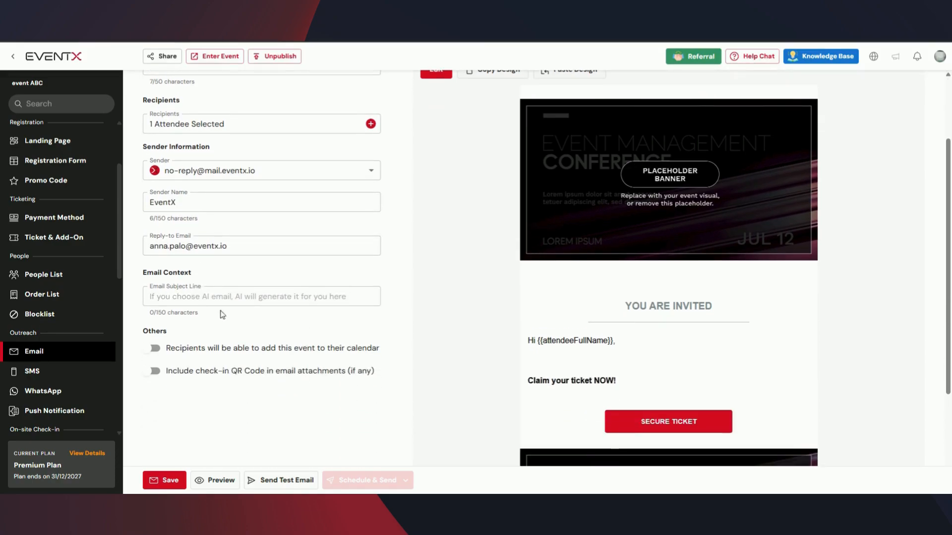
left_click(195, 297)
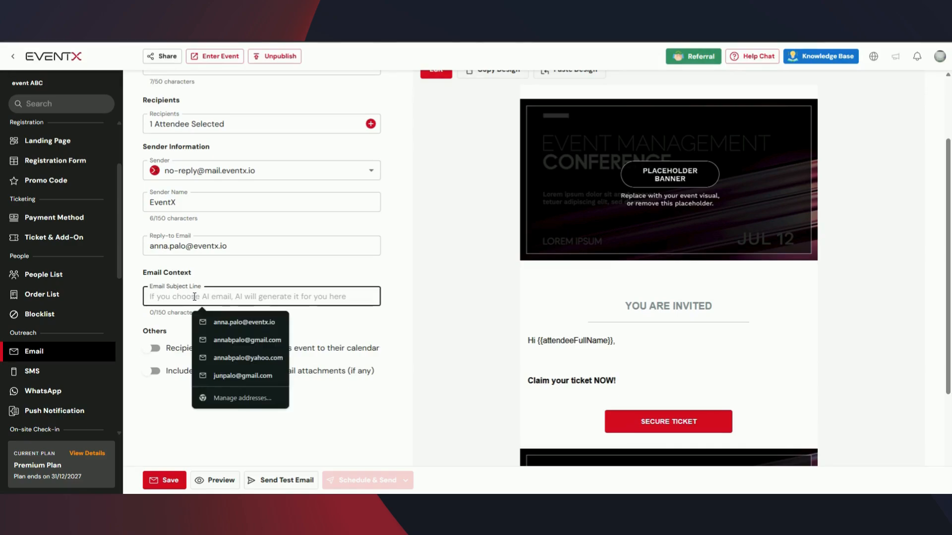
type("Hello")
left_click(231, 419)
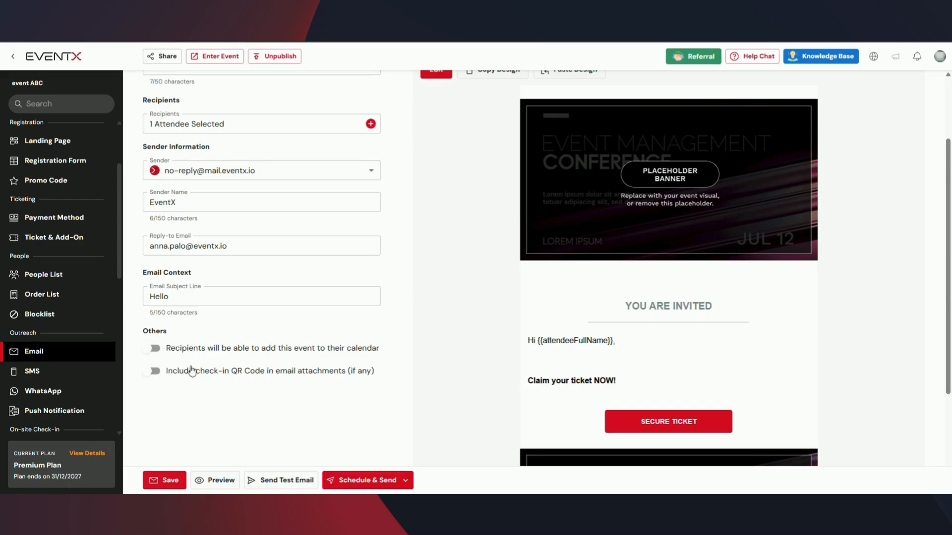
Delete the placeholder banner row from the email design and add a text block directly above the attendee greeting.
scroll(369, 342, "up", 2)
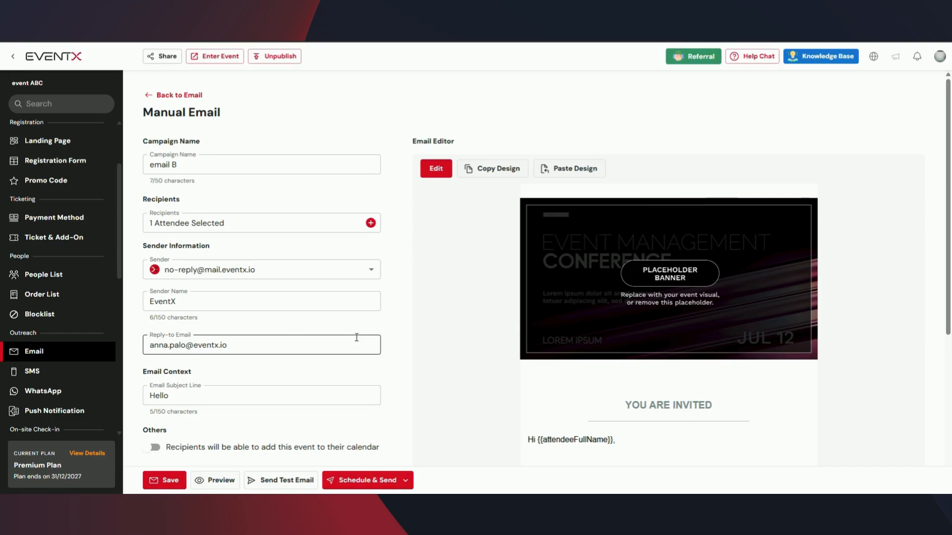
left_click(434, 169)
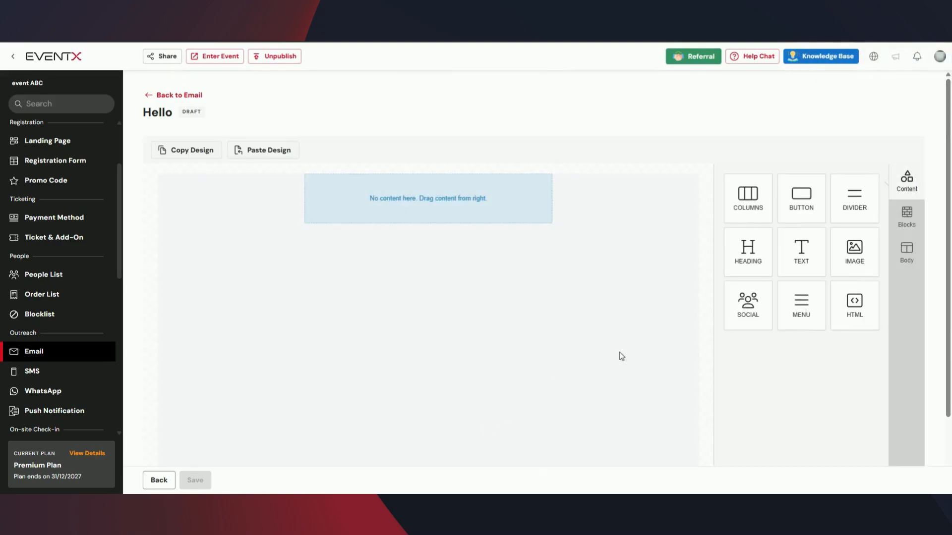
scroll(688, 247, "down", 5)
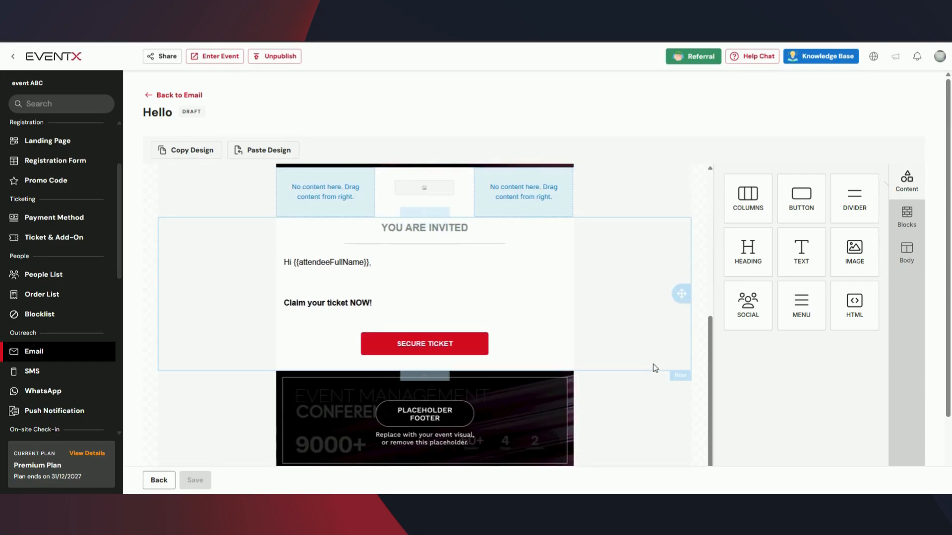
scroll(656, 368, "up", 4)
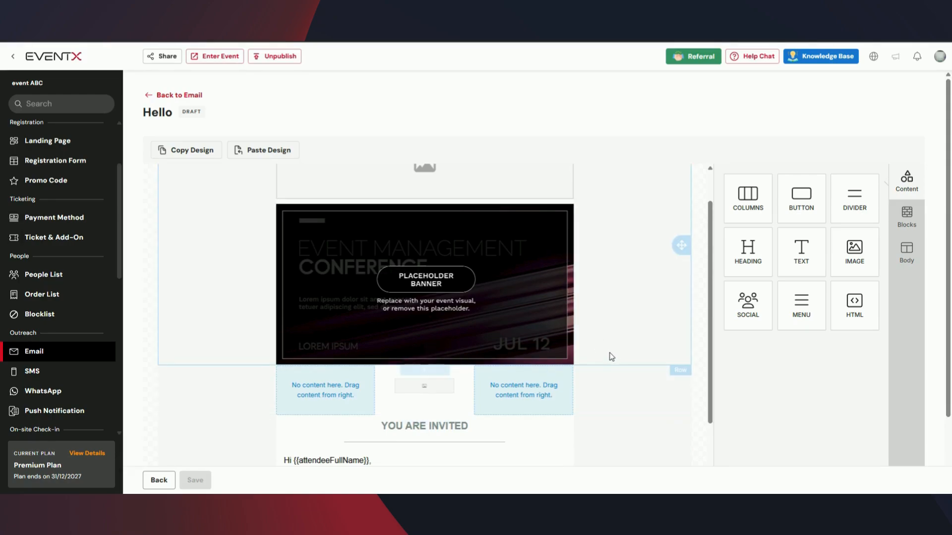
left_click(615, 332)
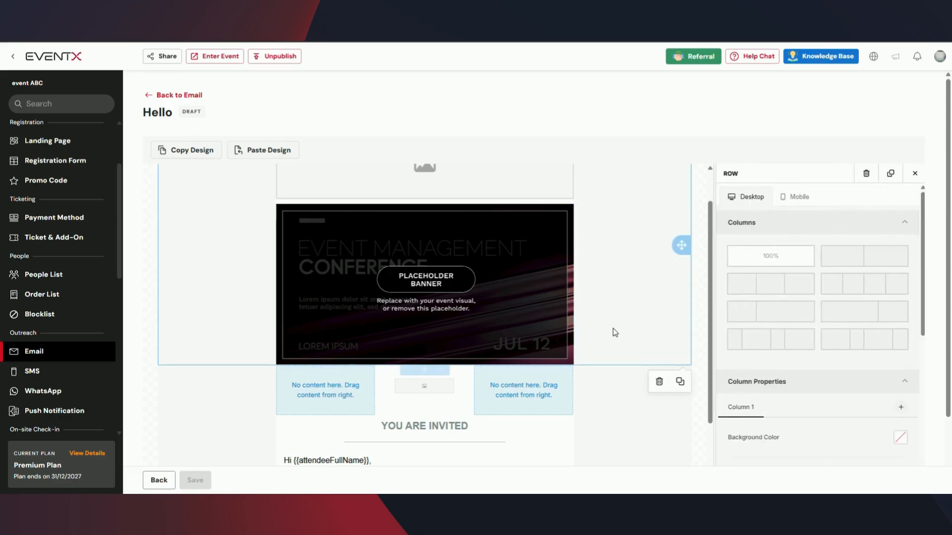
left_click(660, 388)
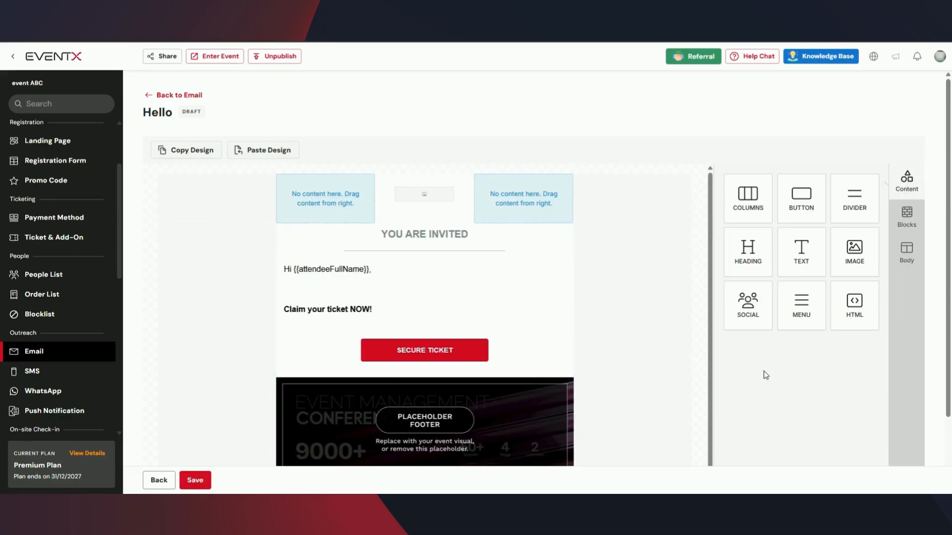
left_click_drag(808, 259, 484, 280)
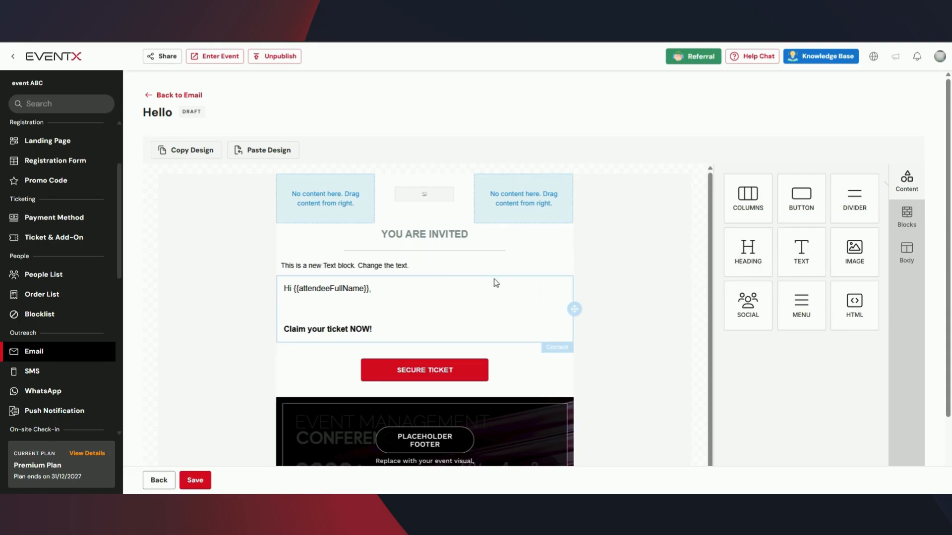
Replace "NOW!" in the "Claim your ticket" line with the attendeeId merge tag from the basic user info.
left_click(383, 292)
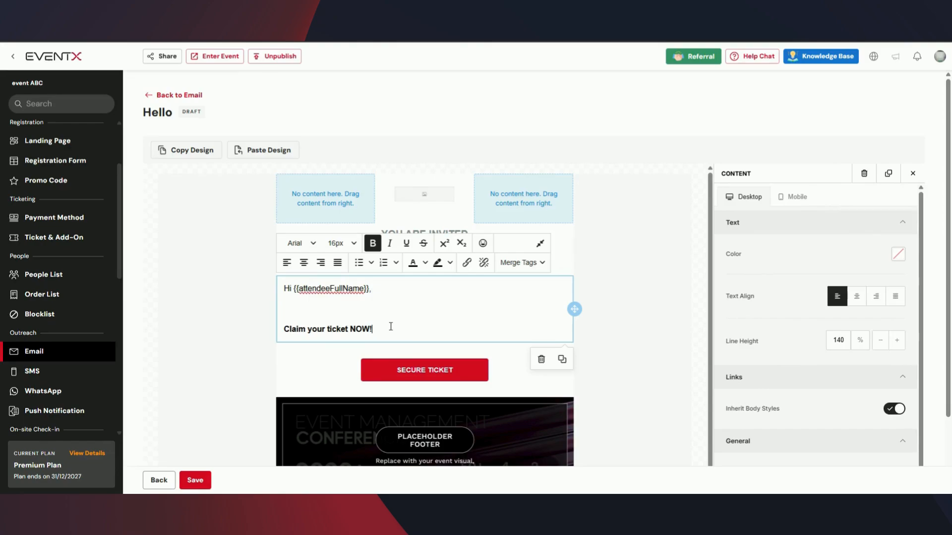
left_click_drag(372, 329, 349, 329)
left_click(532, 268)
mouse_move(538, 286)
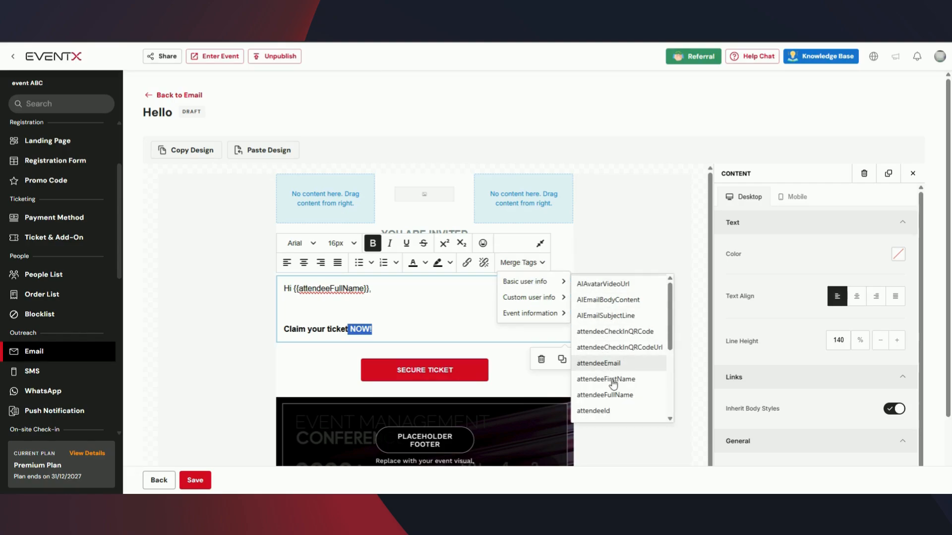
left_click(600, 411)
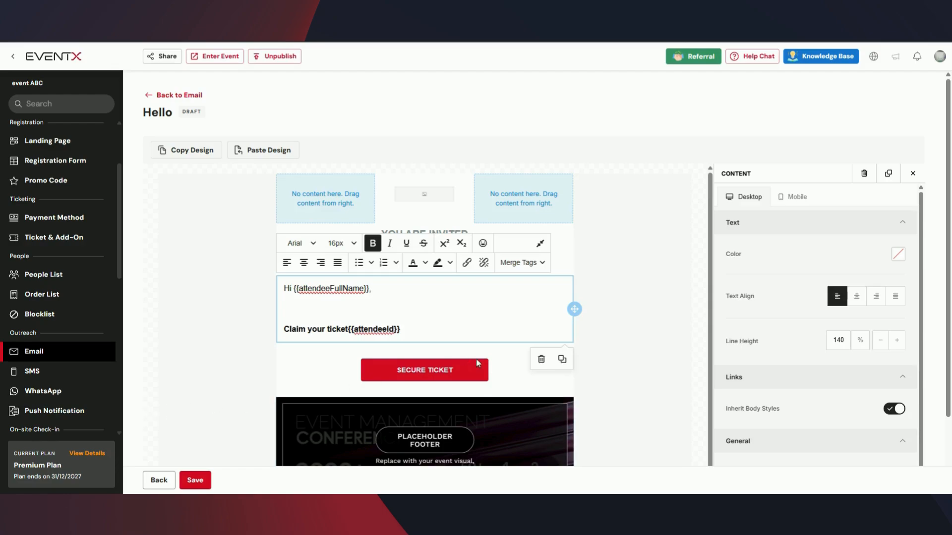
left_click(180, 345)
Review the edited email design and save it.
scroll(550, 329, "down", 1)
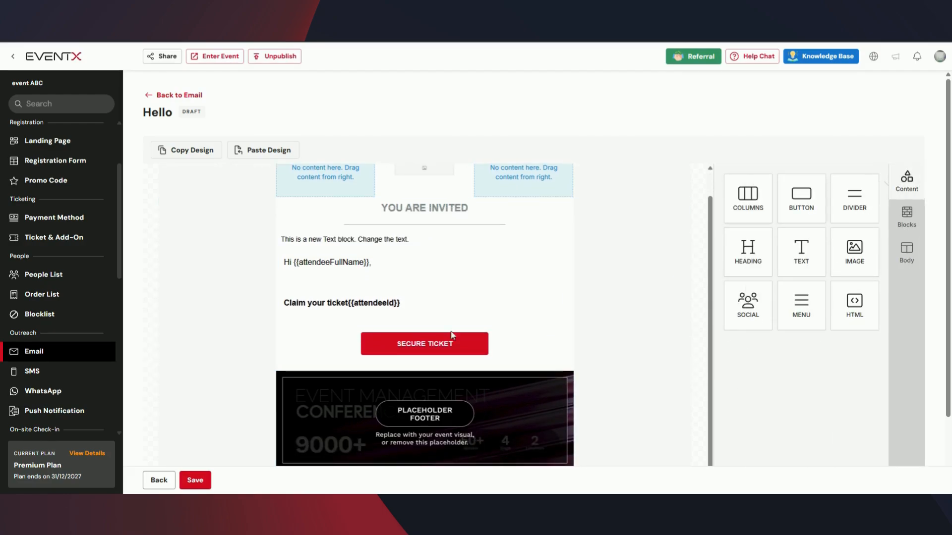
scroll(510, 261, "up", 1)
left_click(195, 480)
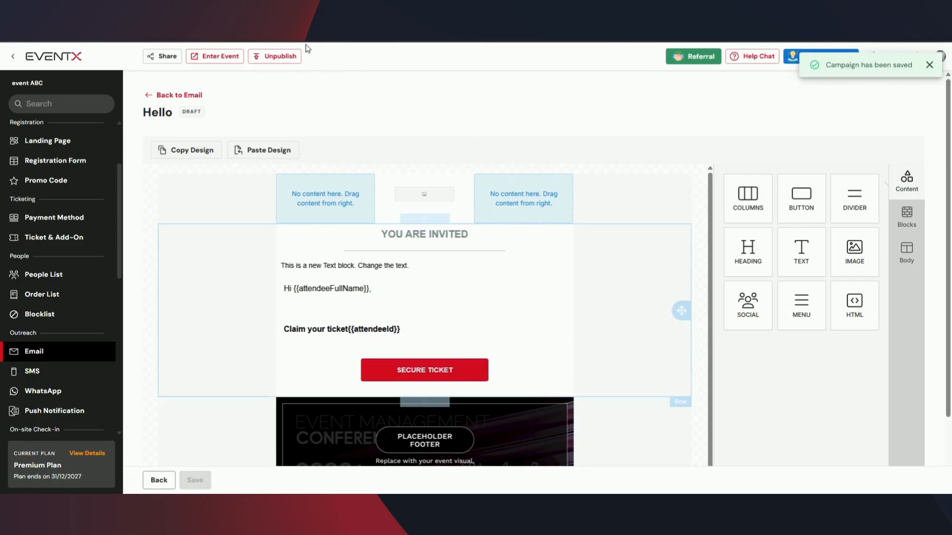
Return to the campaign details and preview the email B campaign.
left_click(150, 95)
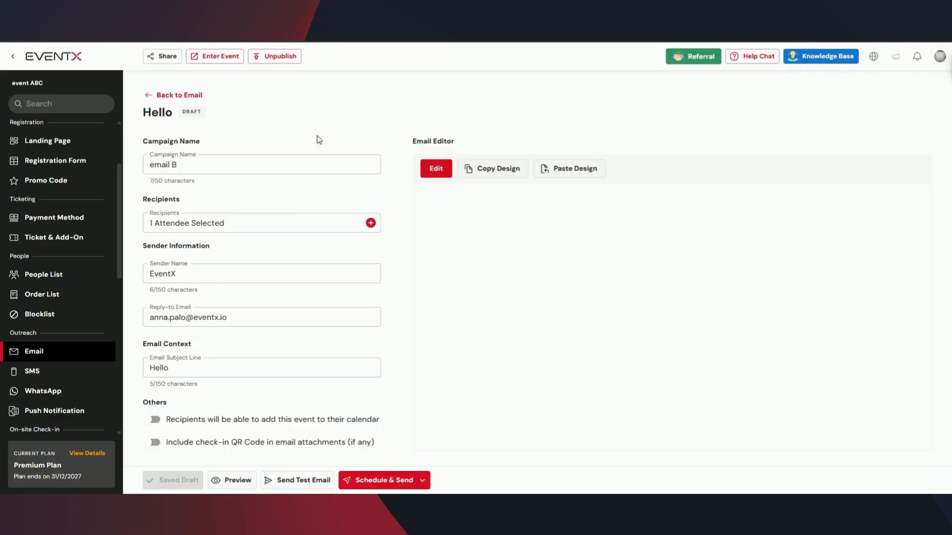
scroll(434, 277, "down", 2)
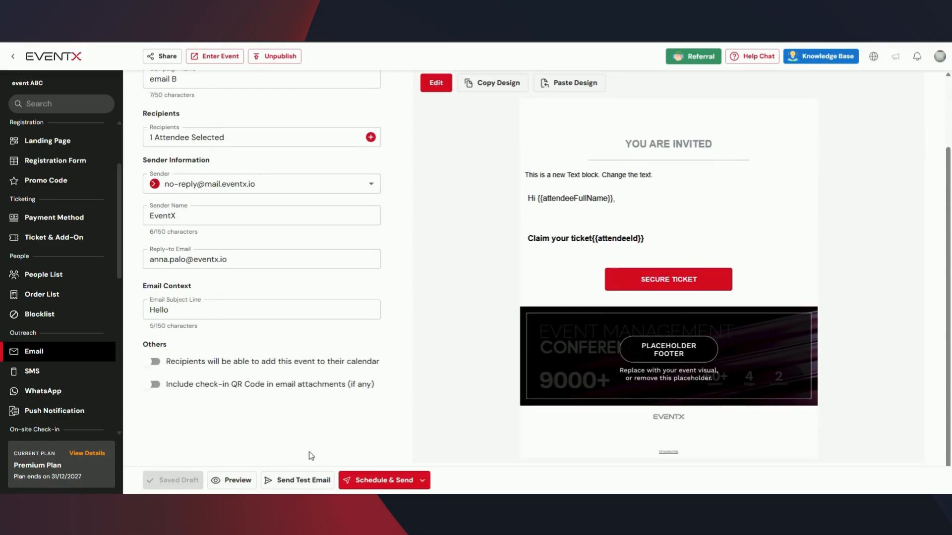
left_click(224, 481)
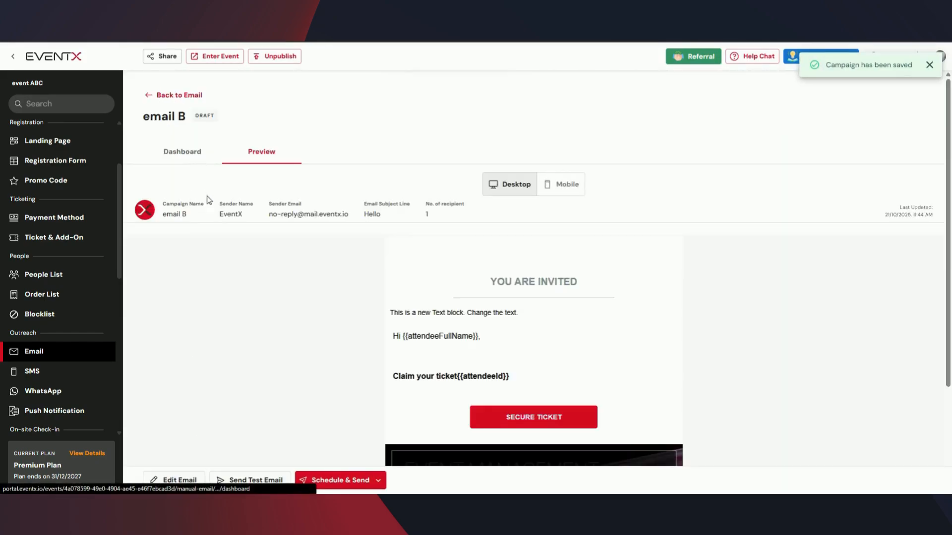
left_click(248, 481)
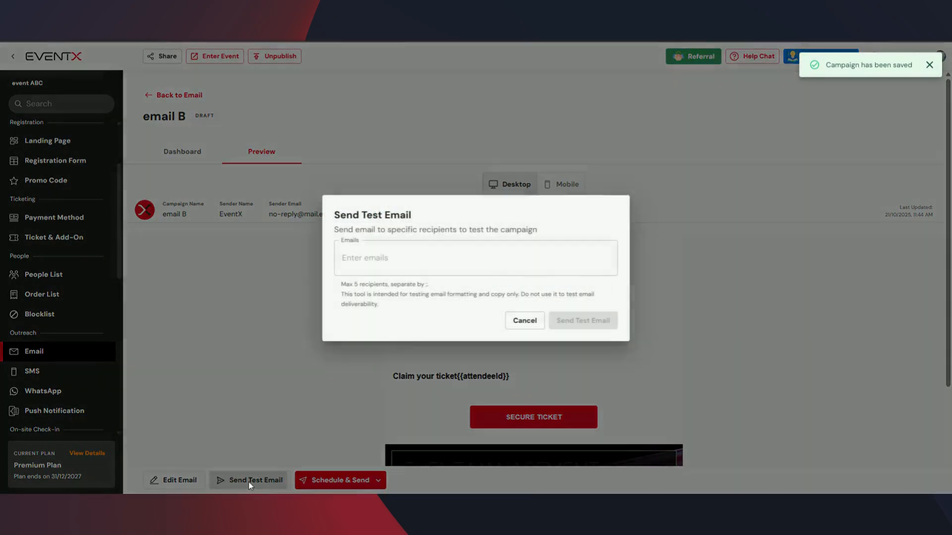
left_click(349, 263)
left_click(523, 321)
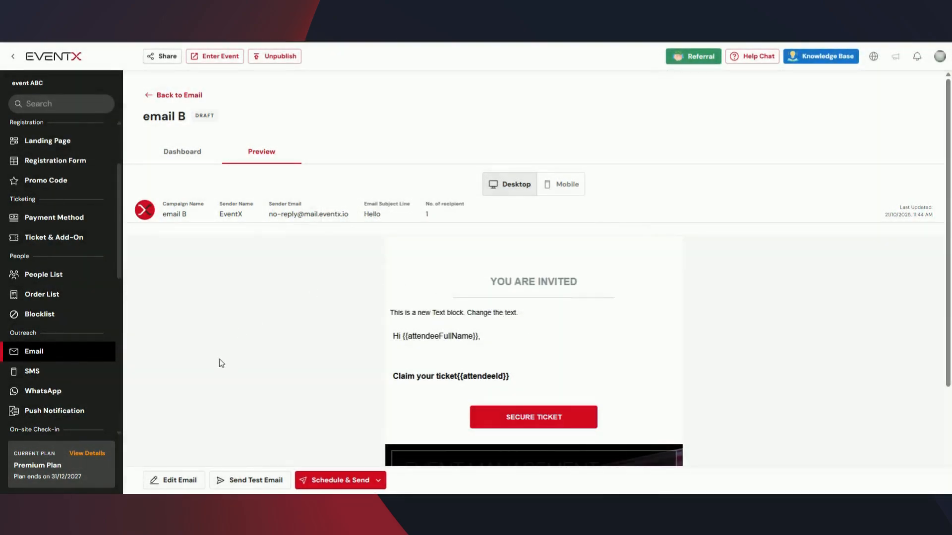
Reopen the email B draft for editing from the campaign list and check its options for scheduling or sending.
left_click(149, 94)
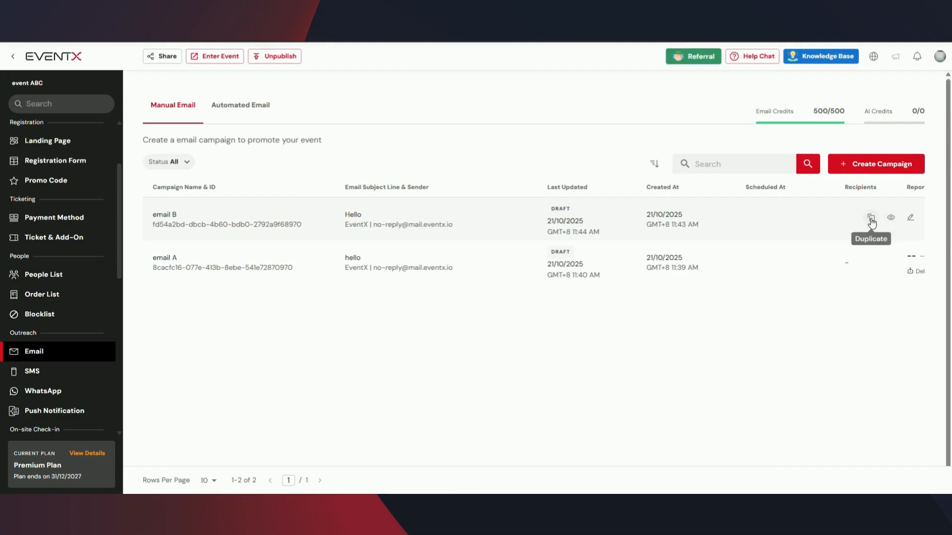
left_click(911, 219)
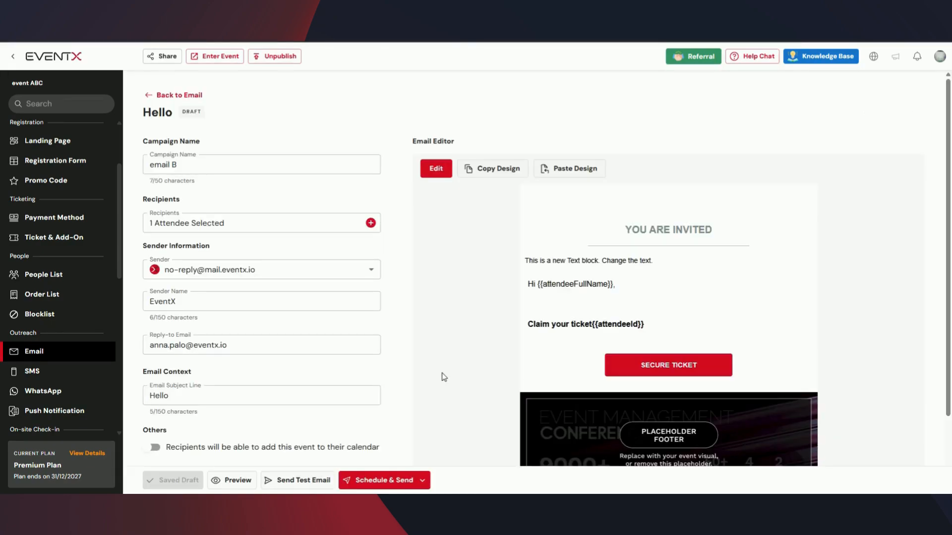
scroll(436, 373, "down", 2)
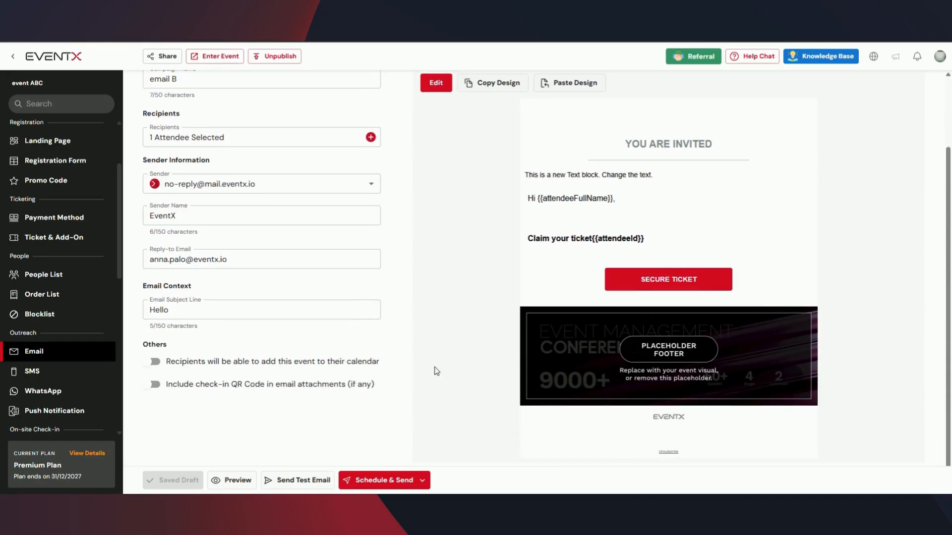
left_click(424, 487)
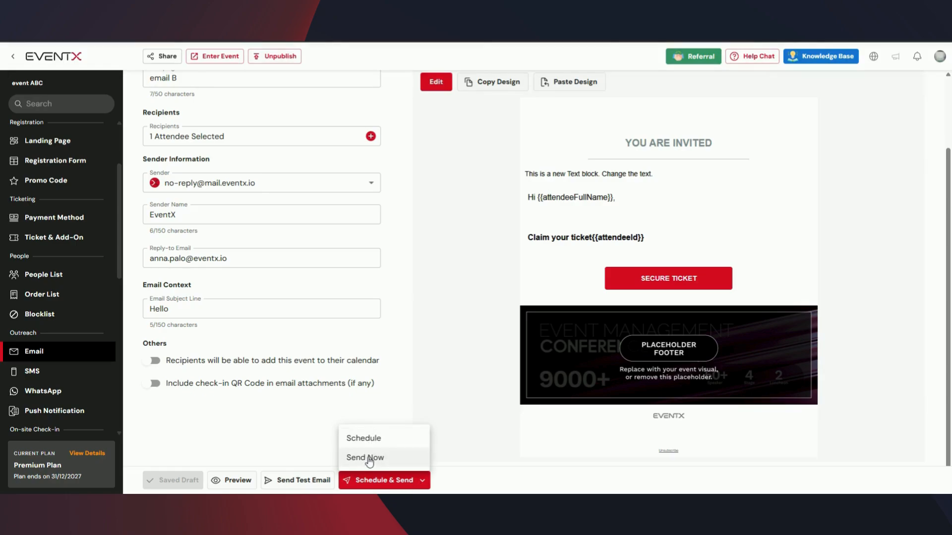
left_click(235, 416)
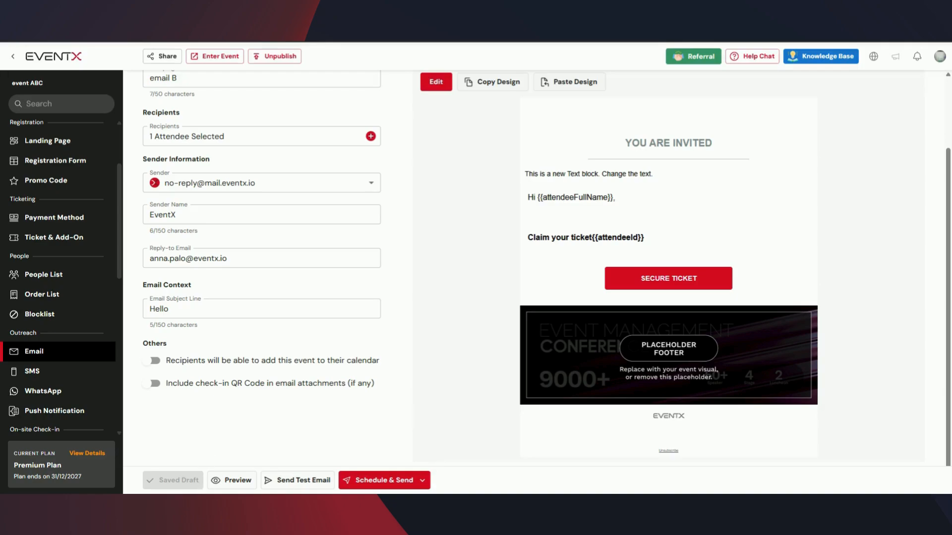
Leave the email B draft and look through the list of automated email templates.
scroll(264, 453, "up", 3)
left_click(153, 94)
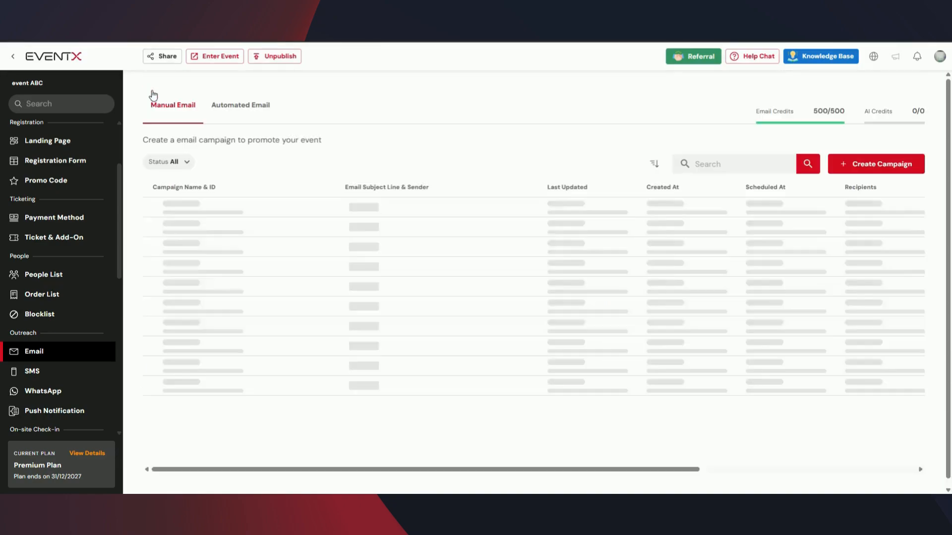
left_click(248, 110)
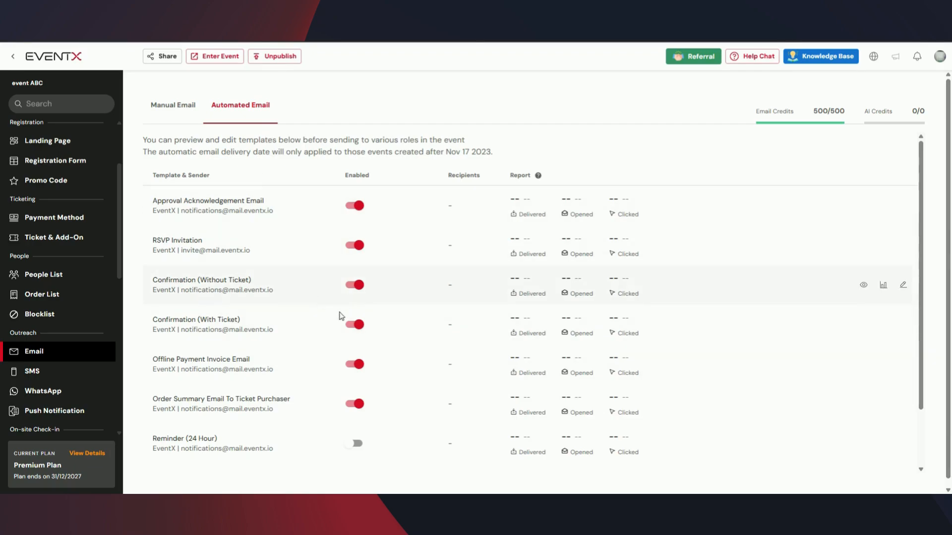
scroll(254, 278, "down", 2)
scroll(278, 276, "up", 2)
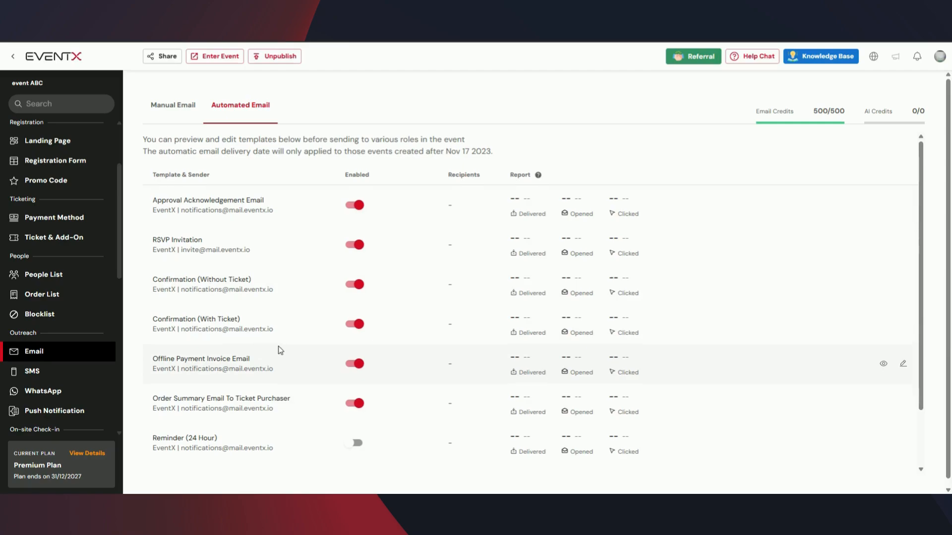
scroll(280, 350, "down", 2)
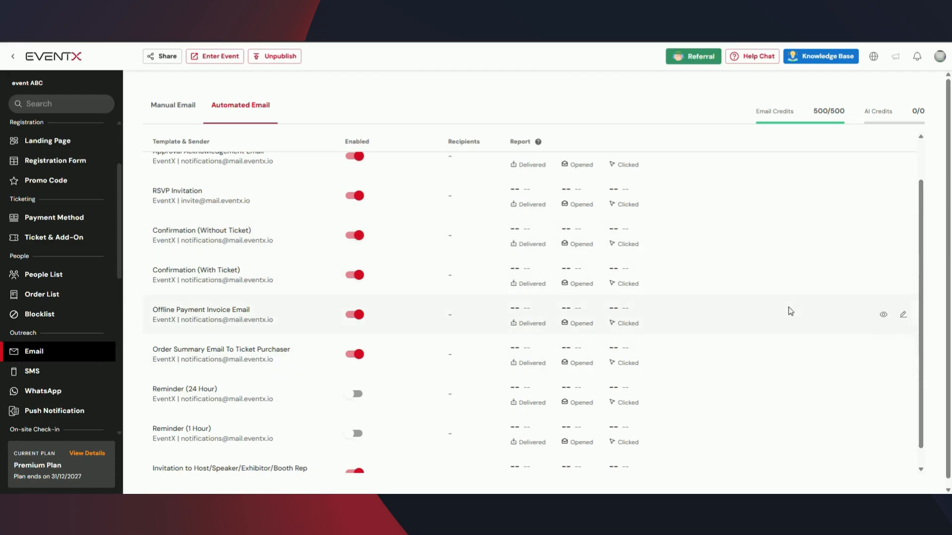
Open the Confirmation (Without Ticket) automated email for editing.
left_click_drag(143, 233, 233, 240)
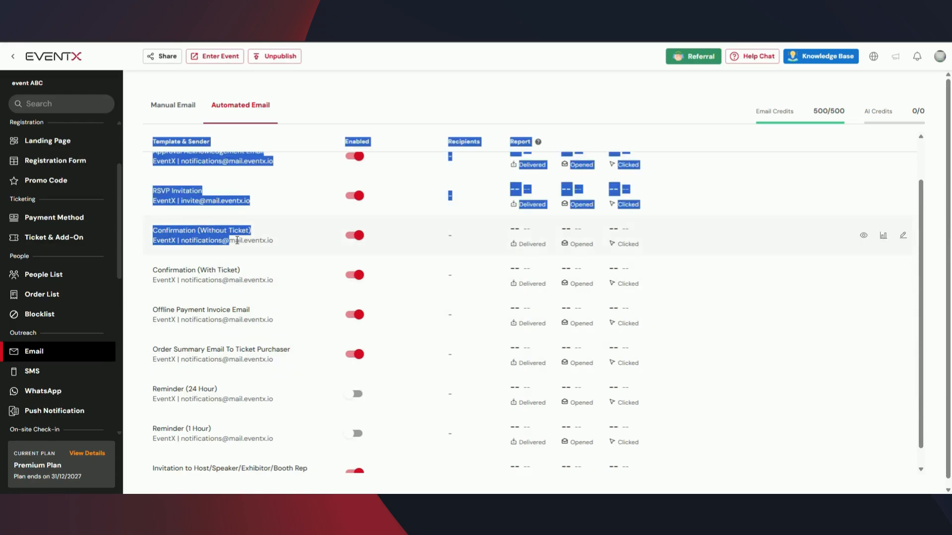
left_click(269, 265)
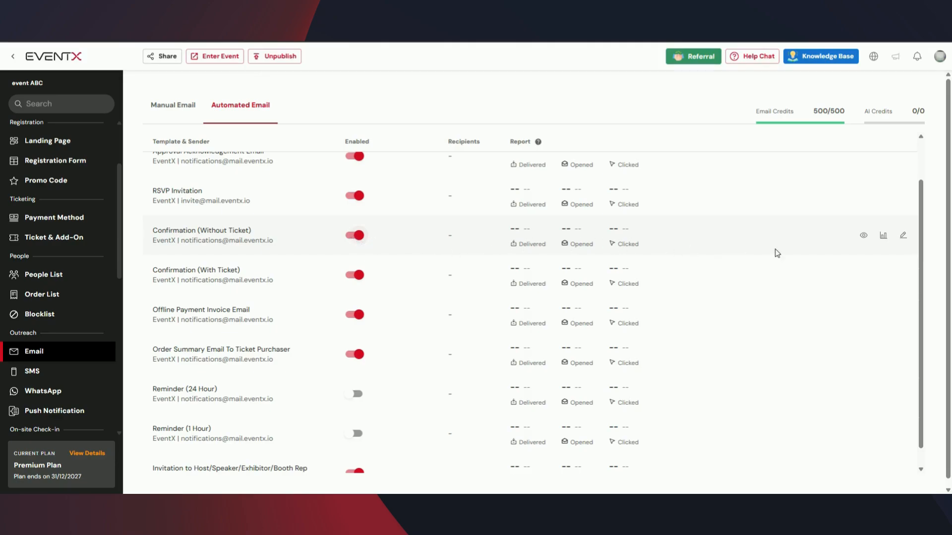
left_click(903, 236)
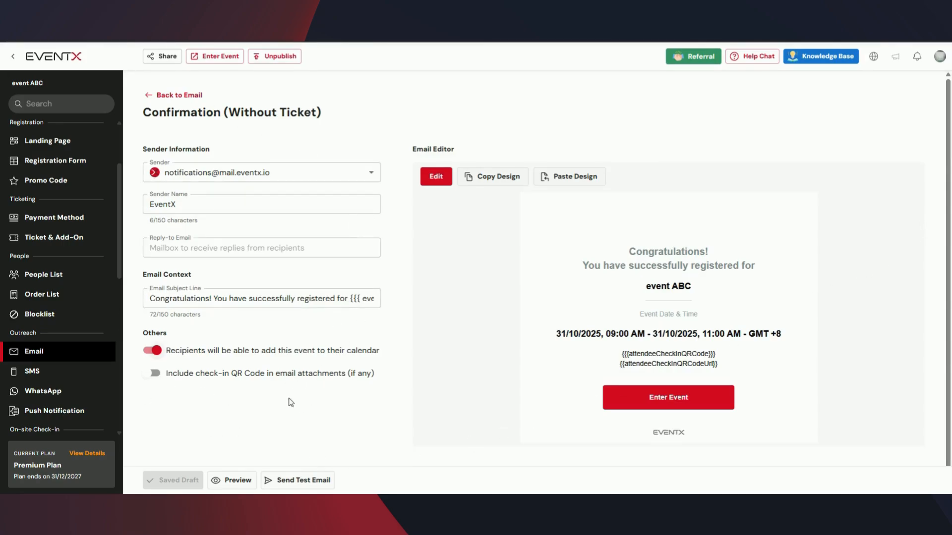
Open the confirmation email's design for editing, review its layout and available content blocks, and return to the template's settings.
left_click(437, 177)
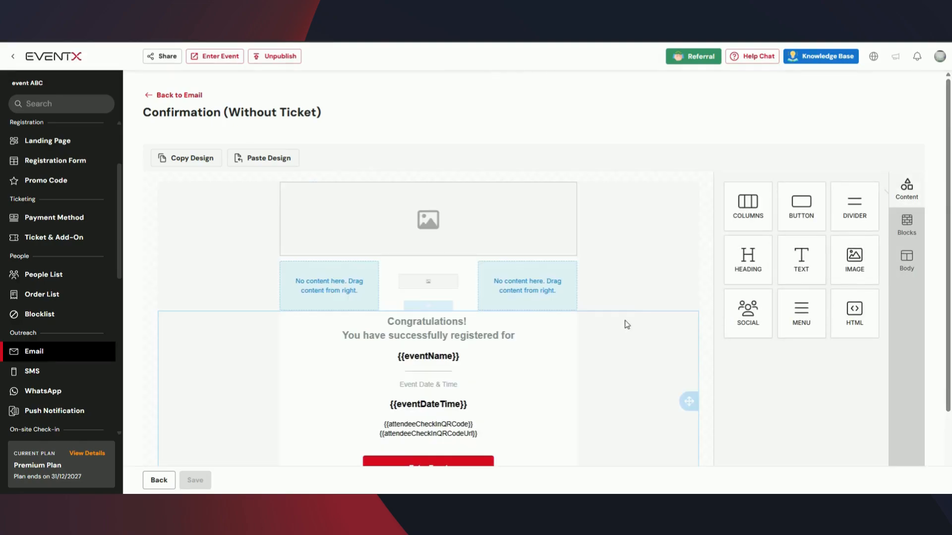
scroll(627, 323, "down", 3)
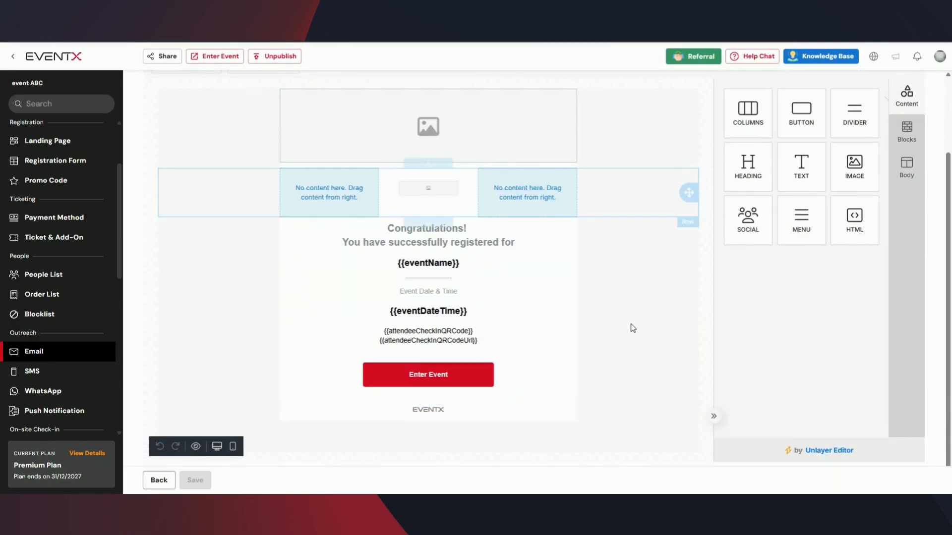
scroll(623, 325, "up", 3)
scroll(598, 278, "down", 3)
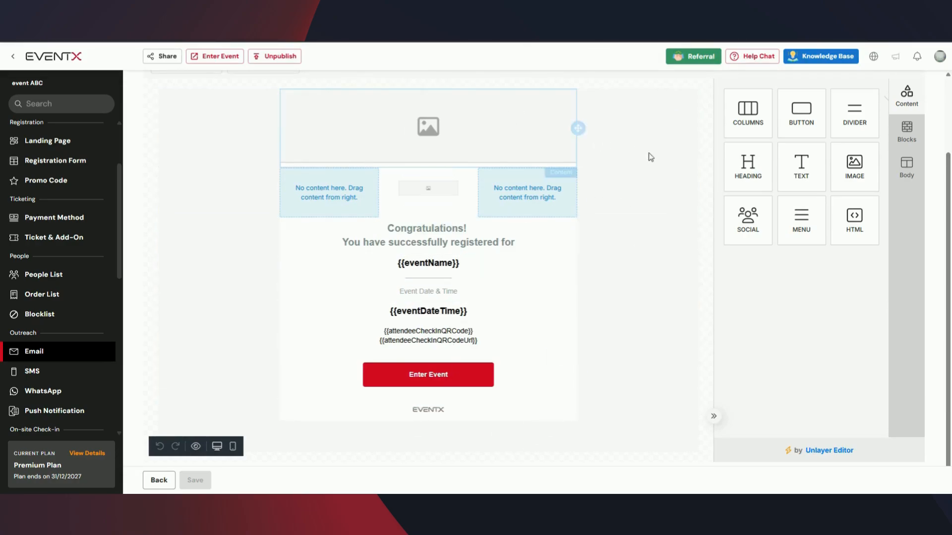
mouse_move(804, 168)
left_mouse_down()
mouse_move(378, 233)
mouse_move(808, 172)
left_mouse_up()
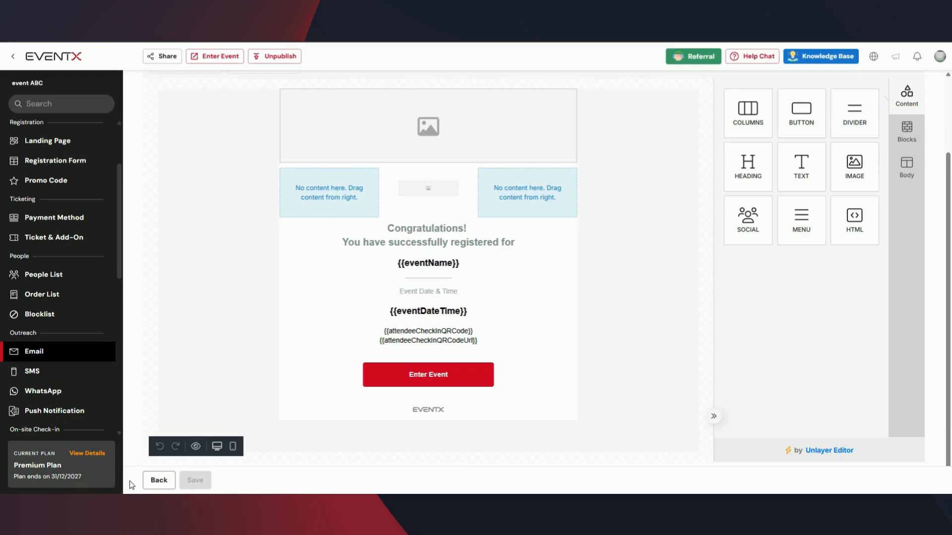
left_click(159, 480)
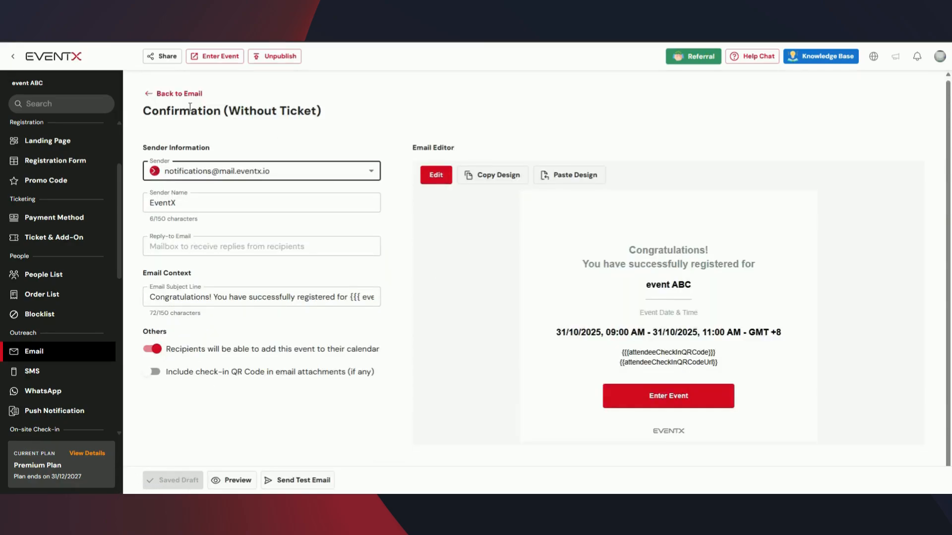
Return to the automated emails, open the Confirmation (Without Ticket) report and filter it by Delivered status.
left_click(153, 95)
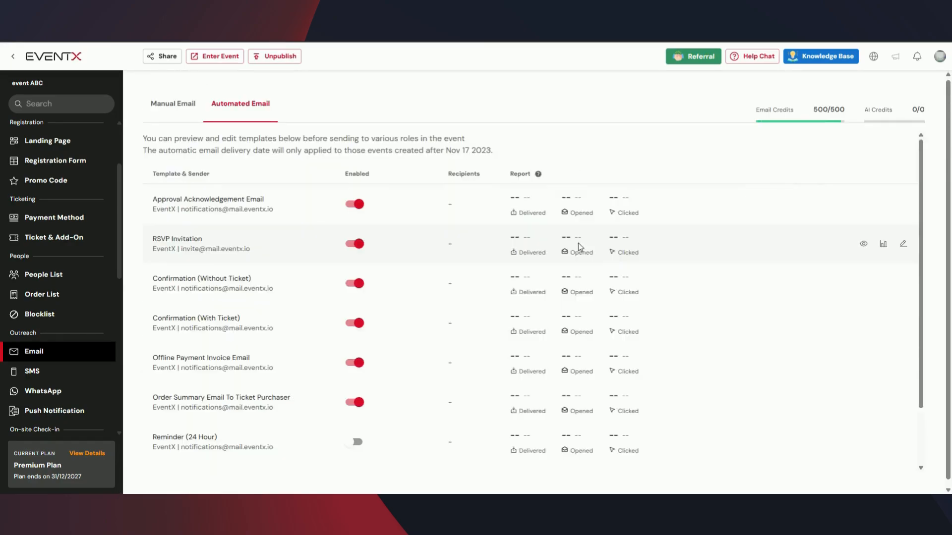
scroll(848, 355, "down", 3)
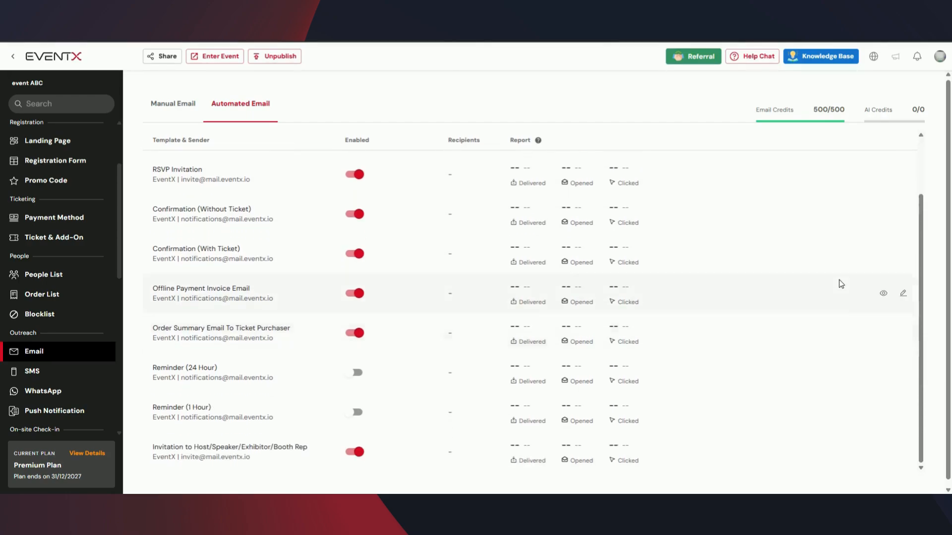
scroll(840, 284, "up", 2)
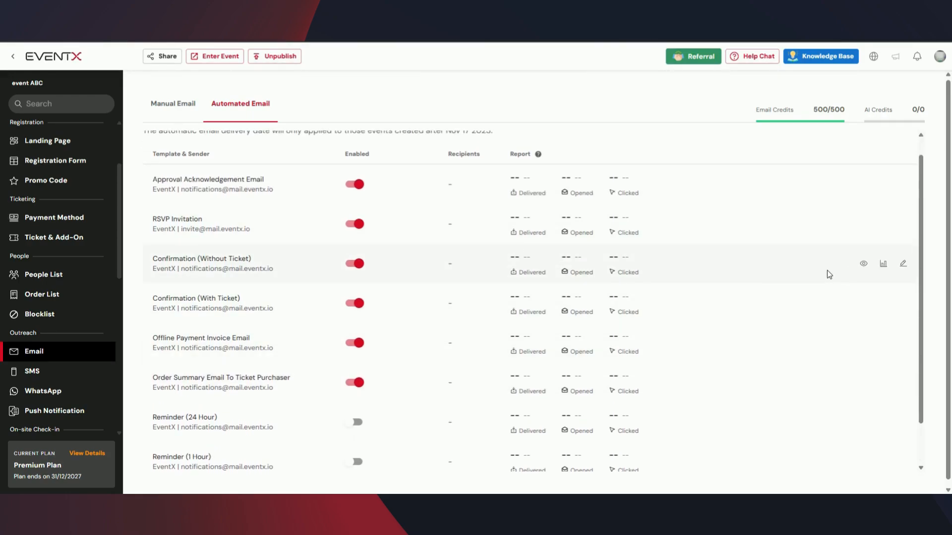
left_click(884, 265)
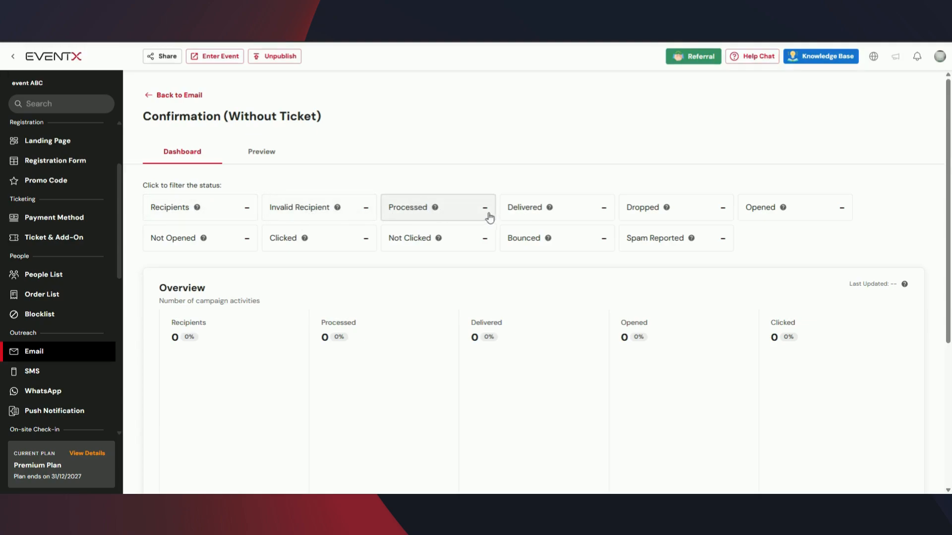
left_click(546, 212)
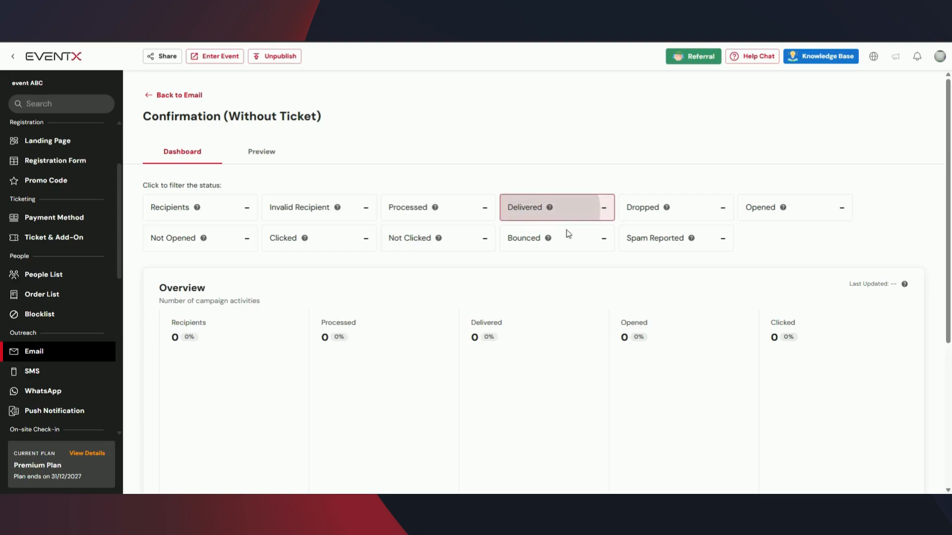
scroll(806, 380, "down", 1)
scroll(789, 371, "up", 1)
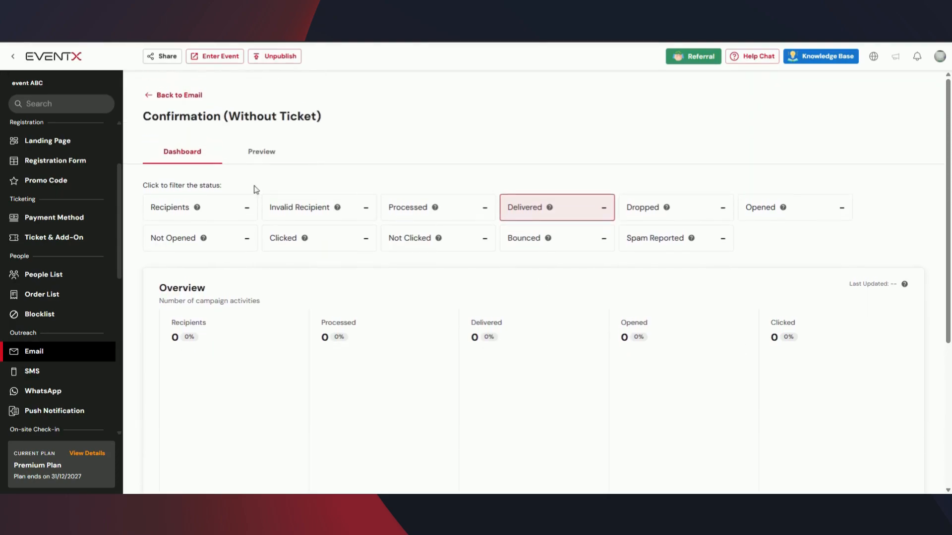
Go back from the report to the automated email list and view the reminder and invitation templates.
left_click(147, 99)
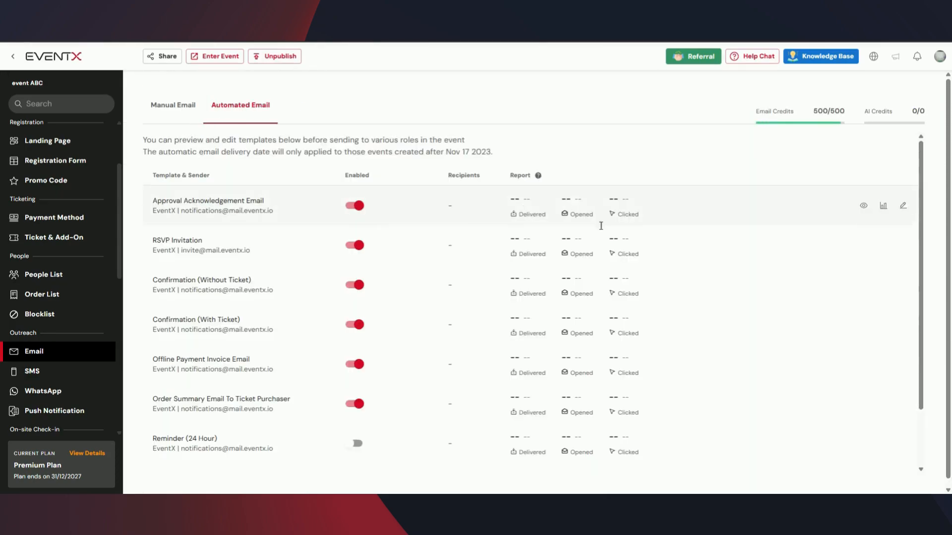
scroll(646, 406, "down", 2)
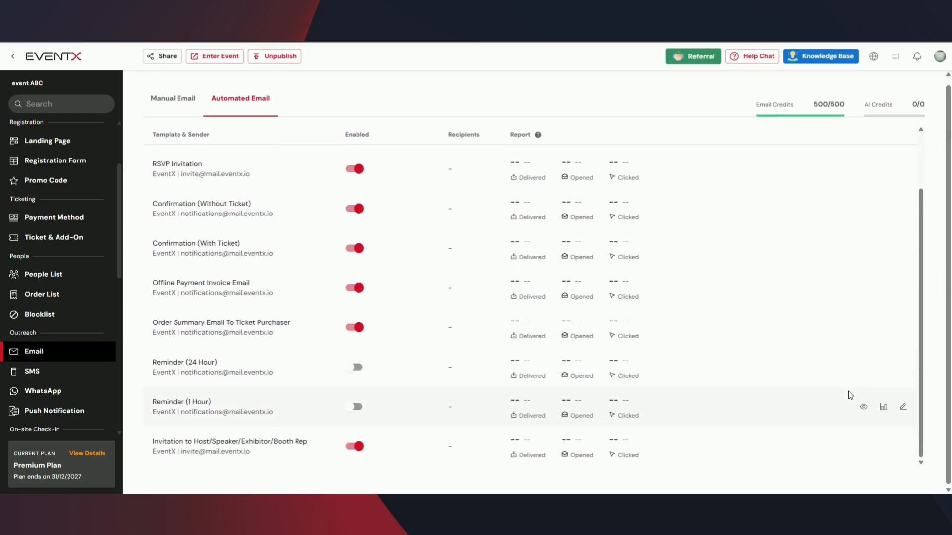